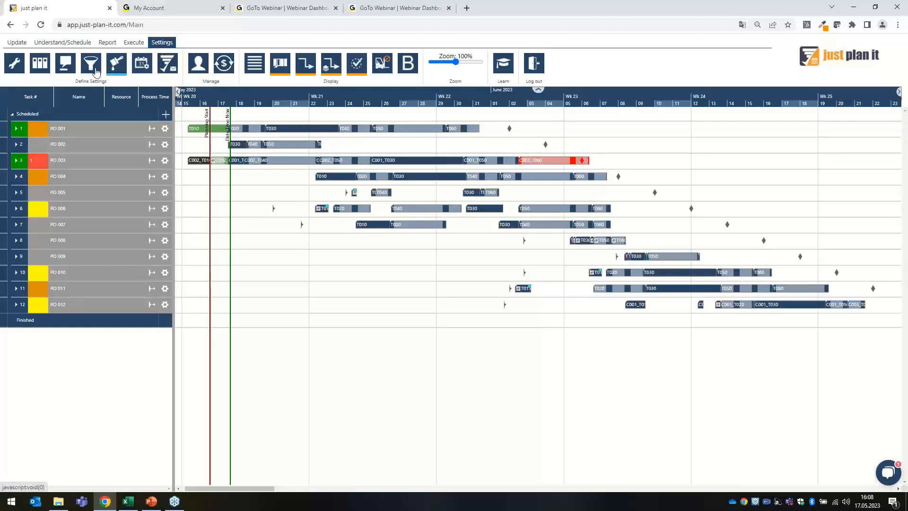
- Set the KPI shown in the job table to Buffer in the general settings and apply it
left_click(12, 70)
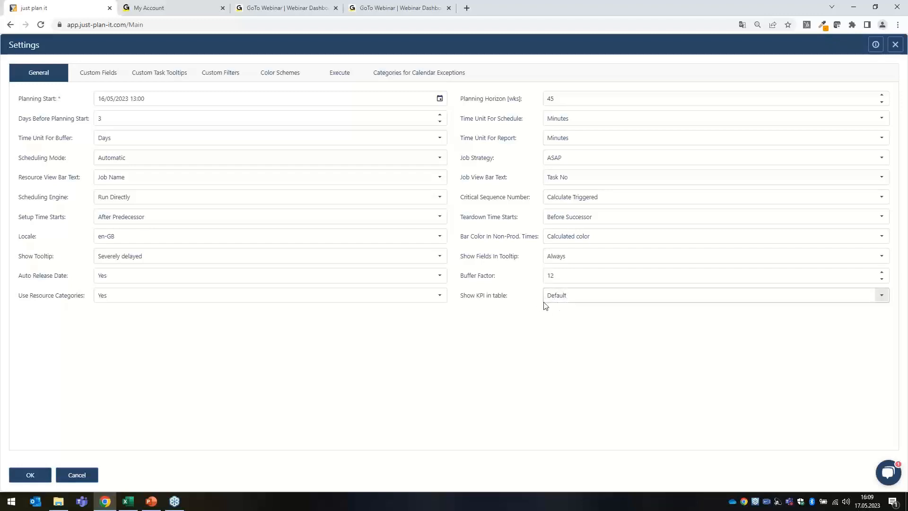
left_click(561, 301)
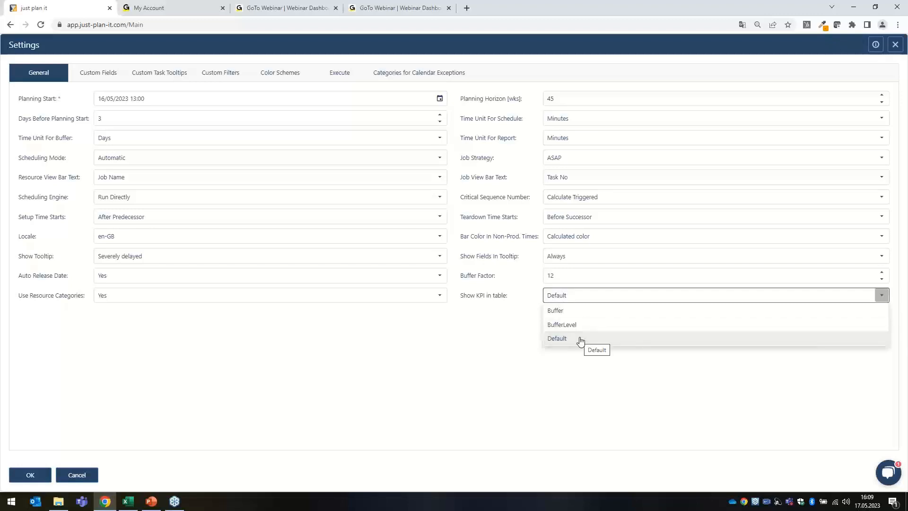
left_click(570, 313)
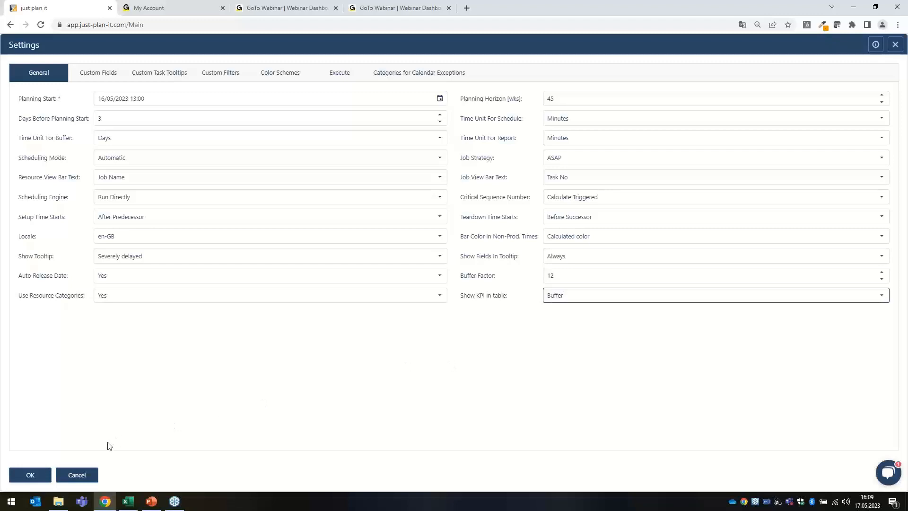
left_click(42, 475)
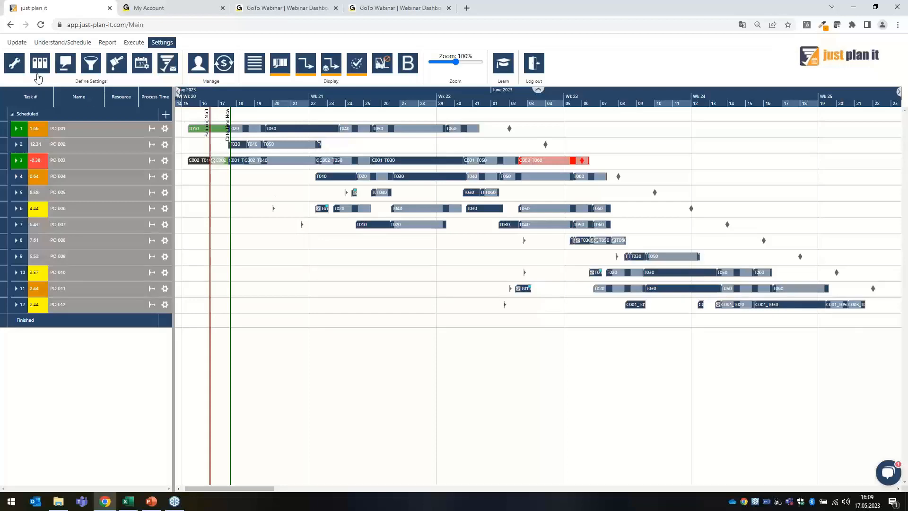
- Set the KPI shown in the job table to BufferLevel in the general settings and apply it
left_click(15, 66)
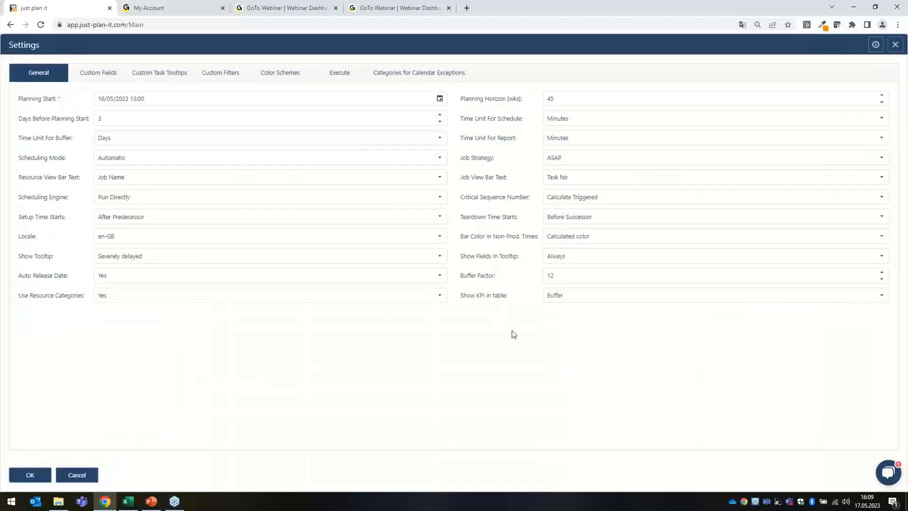
left_click(556, 296)
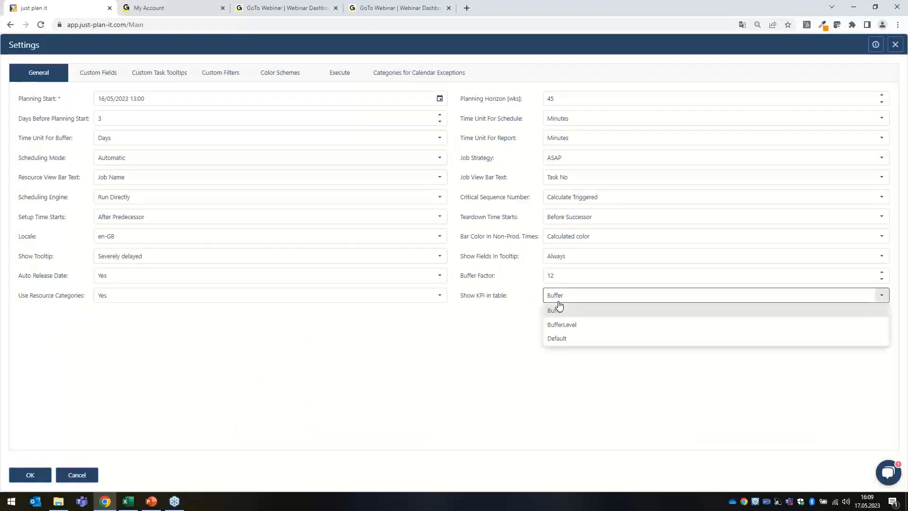
left_click(574, 327)
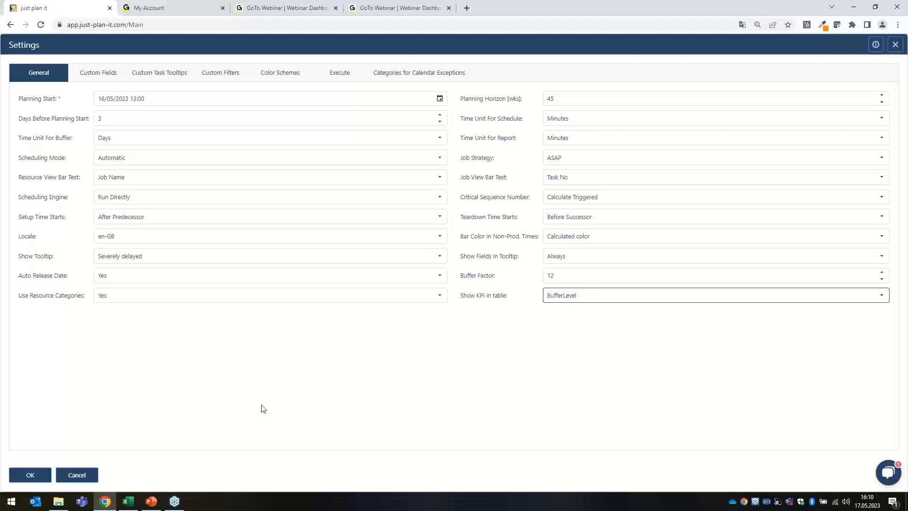
left_click(30, 474)
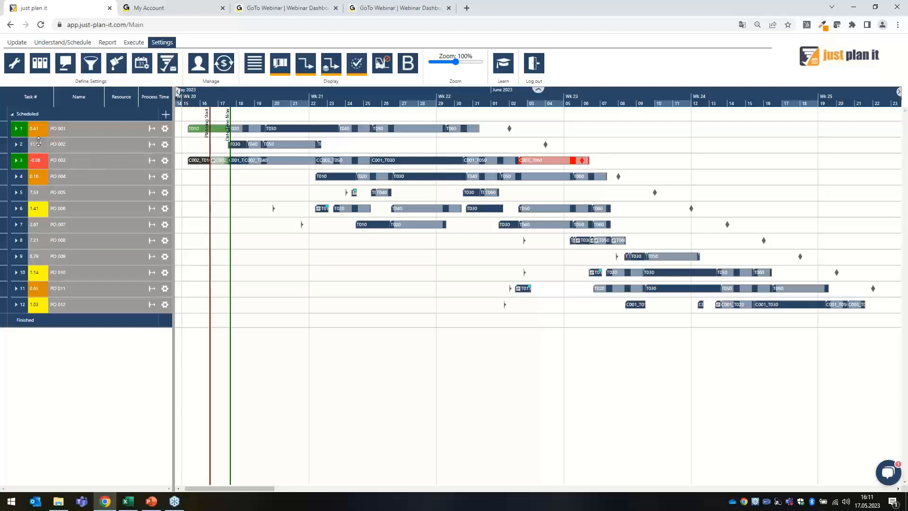
- Raise the priority of jobs PO 003 and PO 004 by moving both above PO 002, with PO 003 first
mouse_move(38, 145)
left_click_drag(106, 145, 107, 143)
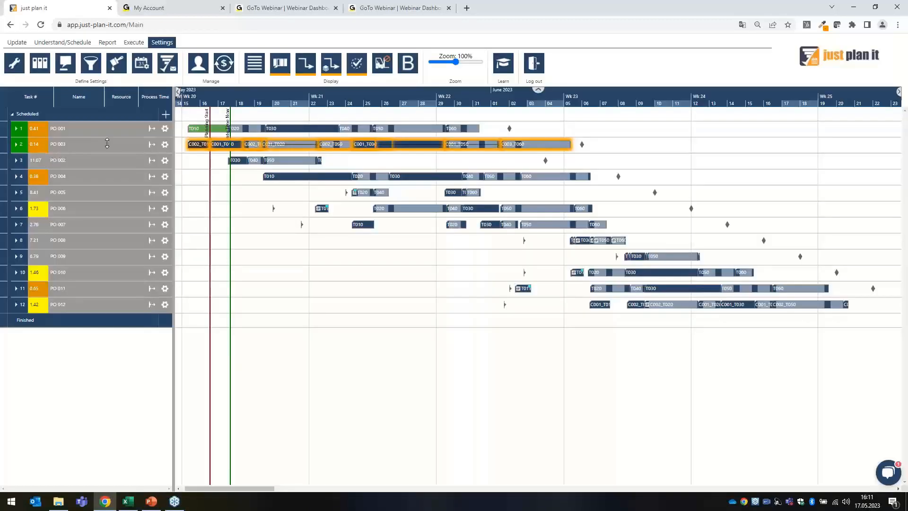
mouse_move(107, 143)
left_click_drag(122, 177, 125, 157)
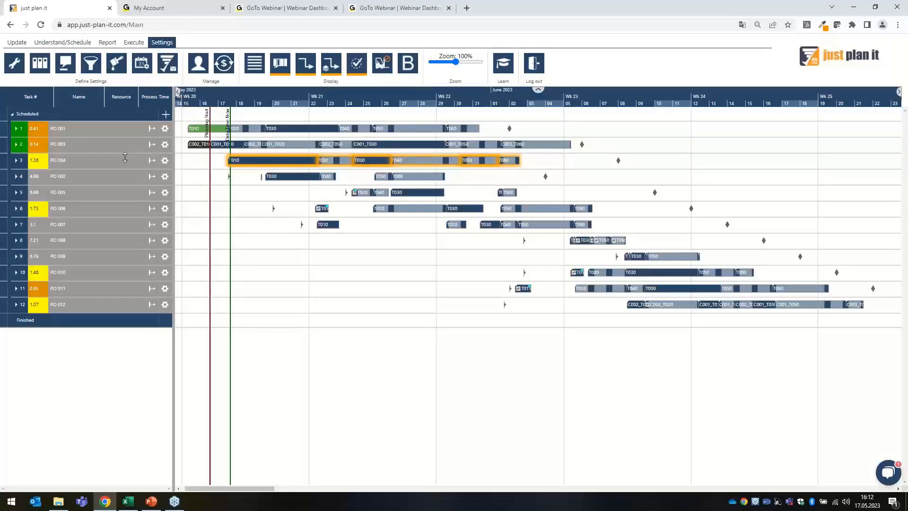
- Raise the priority of jobs PO 010 and PO 011 by moving both above PO 008, with PO 010 first
mouse_move(125, 157)
mouse_move(67, 273)
left_mouse_down()
mouse_move(74, 226)
mouse_move(80, 235)
left_mouse_up()
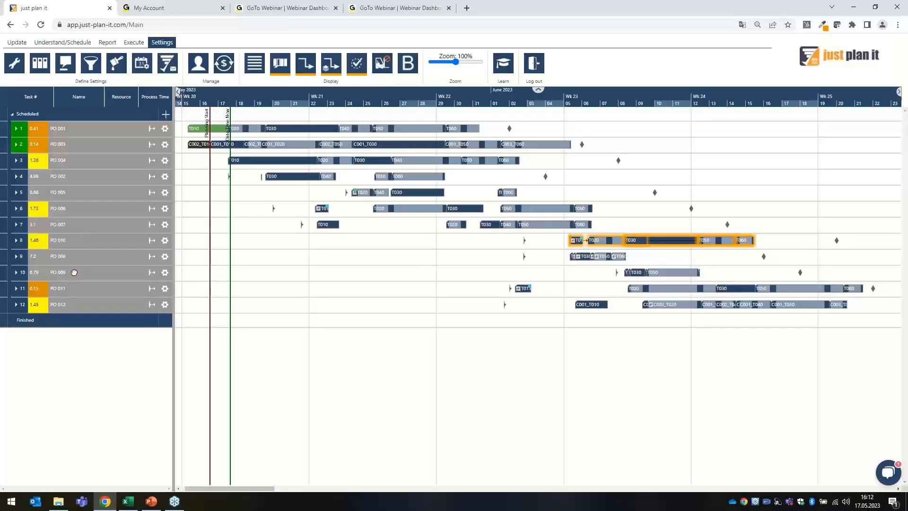
left_click_drag(74, 287, 74, 273)
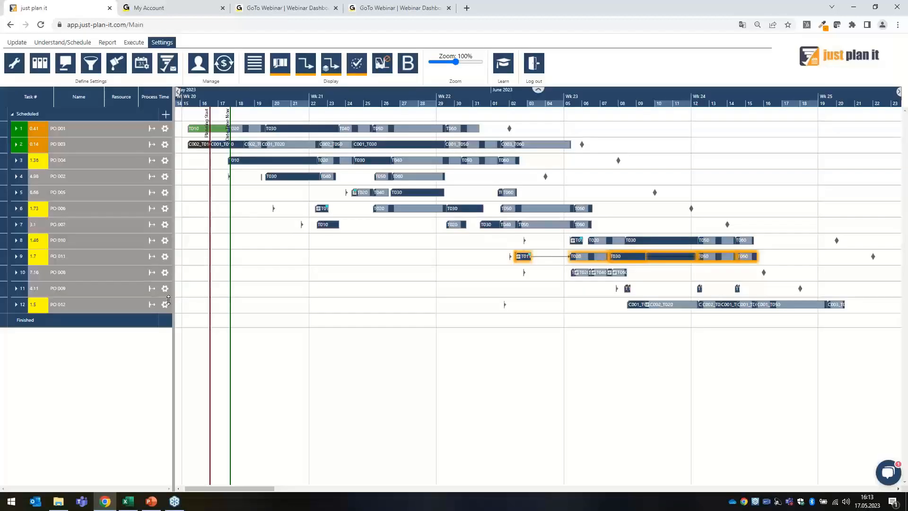
- Review the available options for the KPI shown in the table and close the settings without saving
mouse_move(168, 300)
left_click(14, 63)
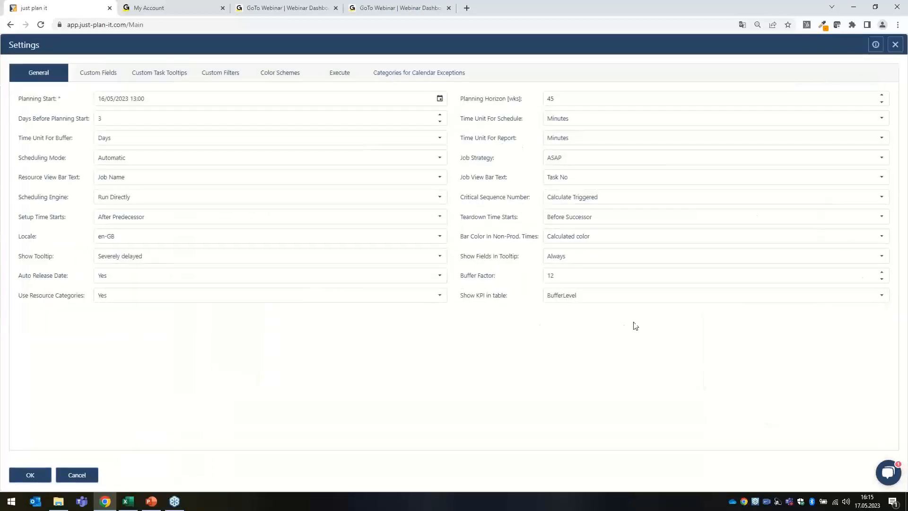
left_click(601, 297)
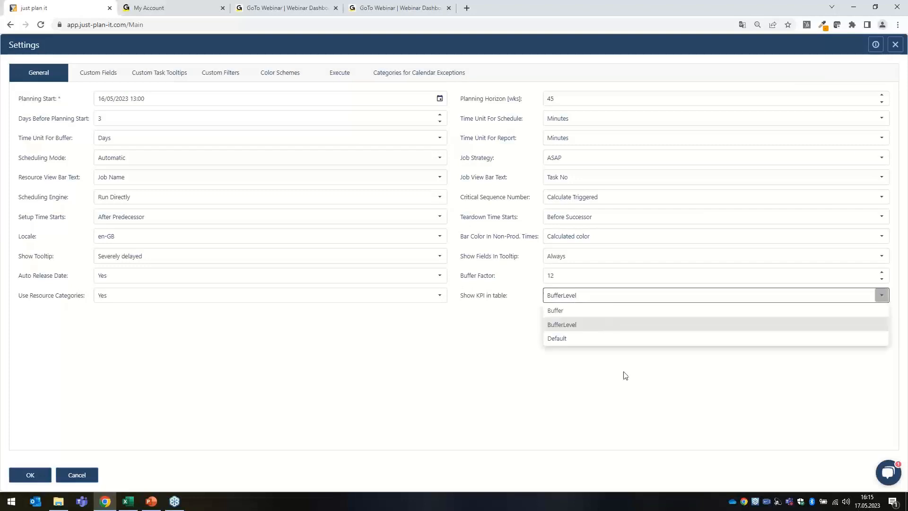
left_click(585, 326)
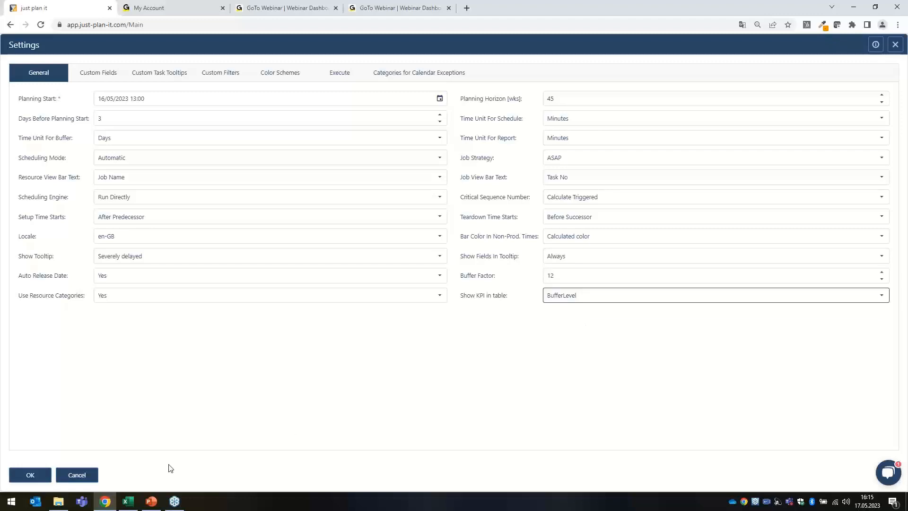
left_click(92, 474)
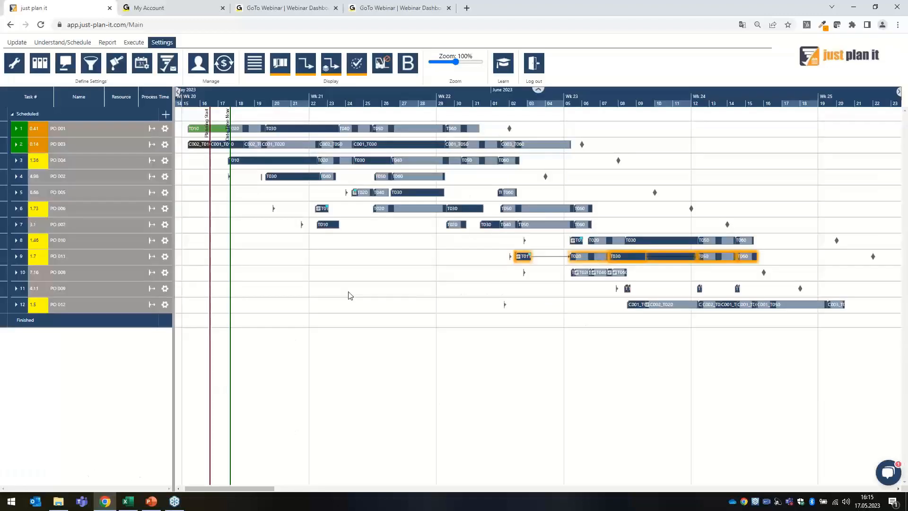
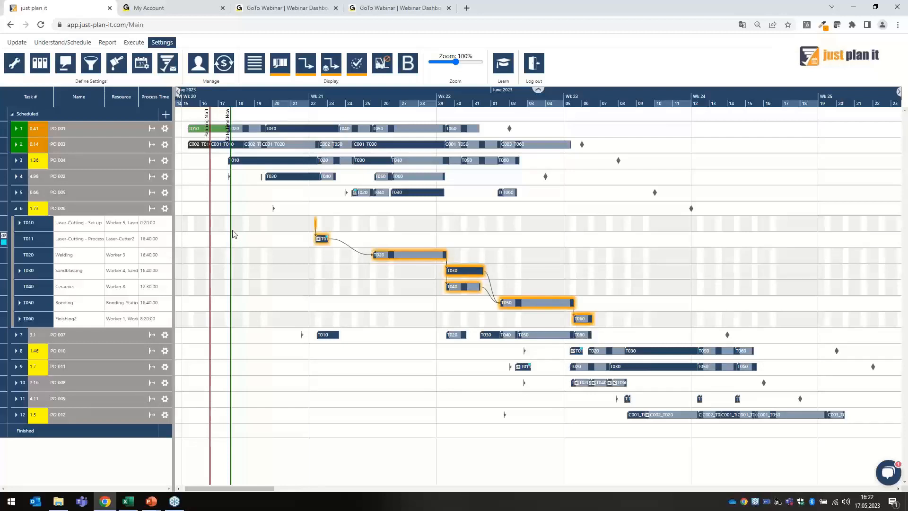
- Expand the laser-cutting set-up task T010 of PO 006 and examine its resource bars around 22 May 2023
left_click(314, 97)
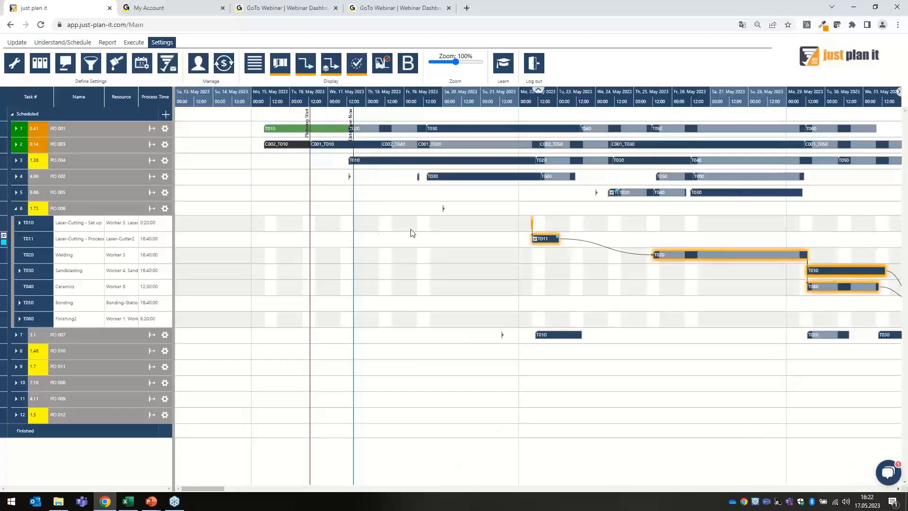
left_click_drag(506, 263, 308, 274)
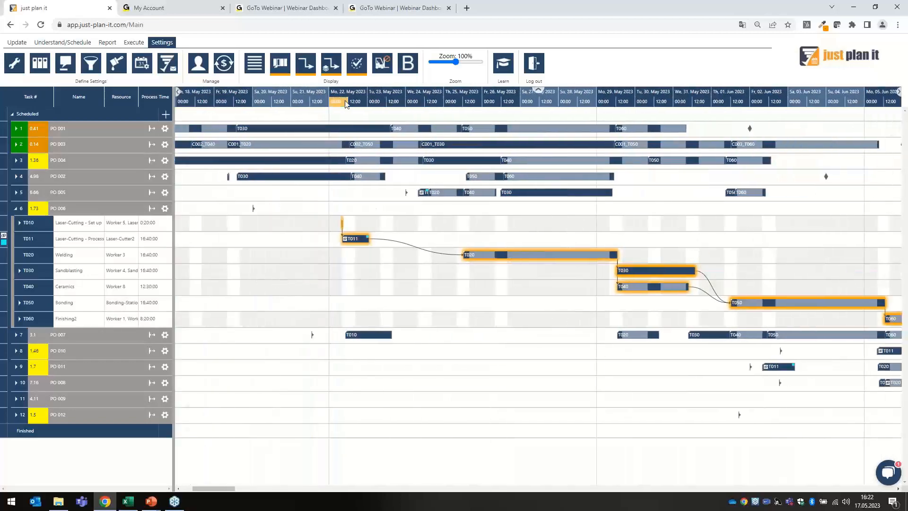
left_click(345, 101)
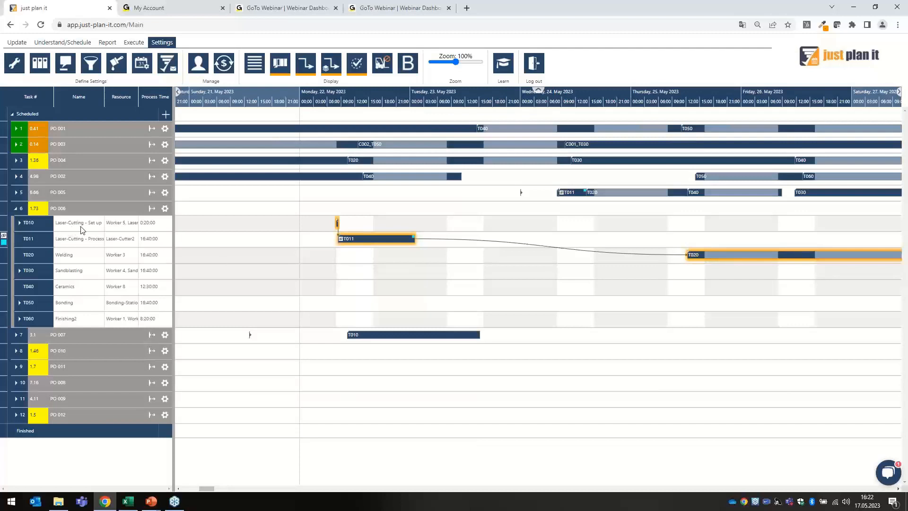
left_click(20, 222)
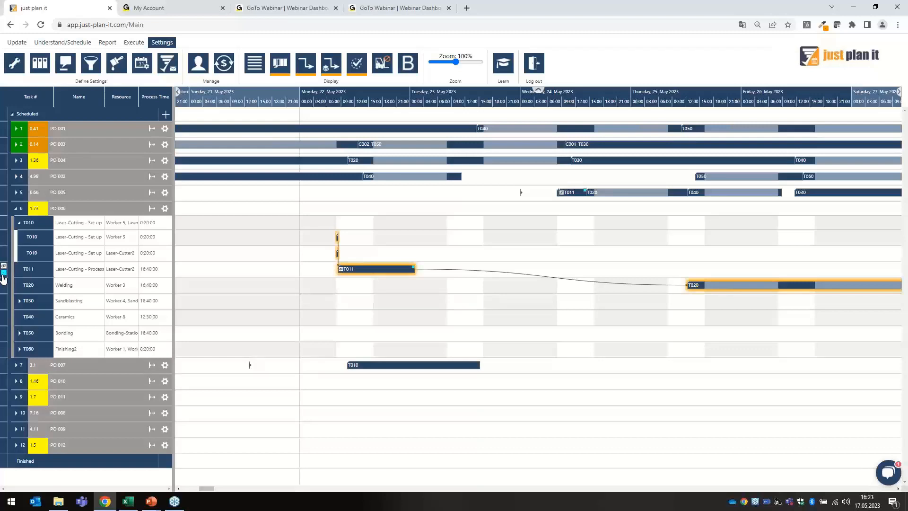
- Open the job details of PO 006, check the task connection of T011, and close the details
right_click(100, 209)
left_click(118, 220)
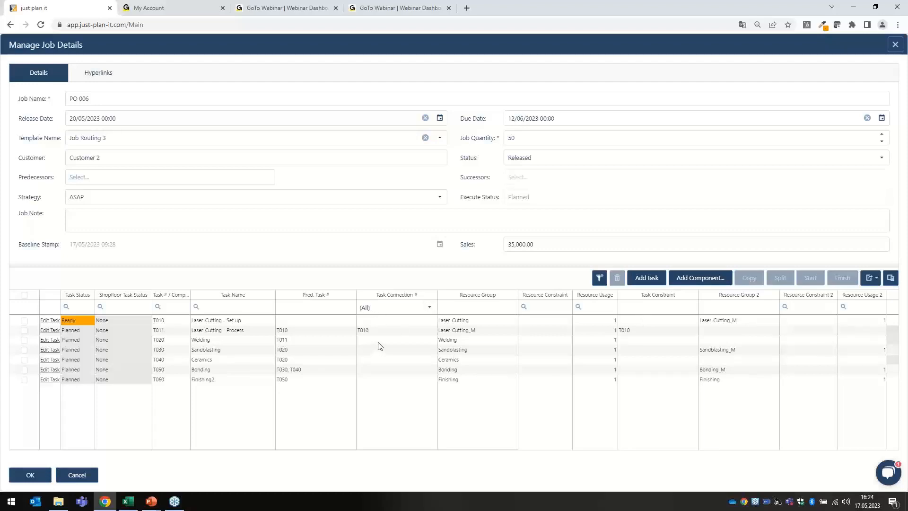
left_click(28, 477)
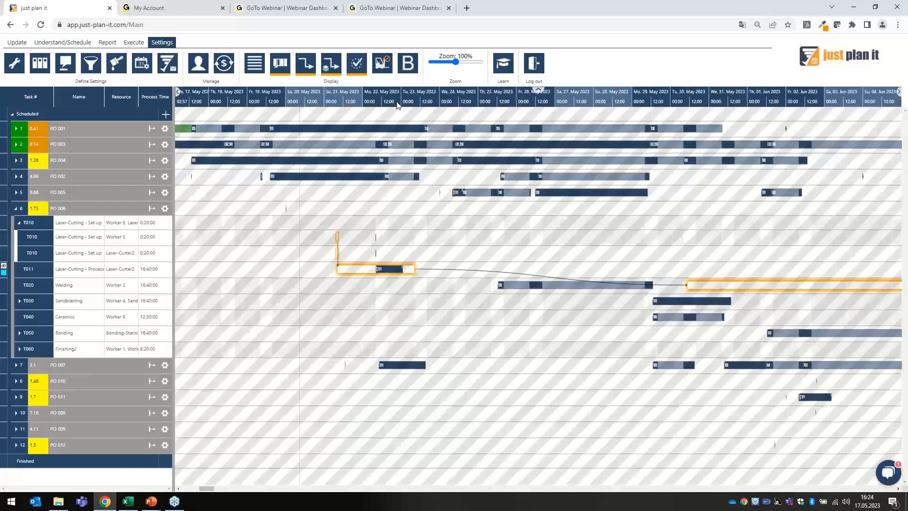
- Switch to the resource view and examine how PO 006 occupies Laser-Cutter2 and Worker 5 around 22 May 2023
scroll(397, 105, "down", 5)
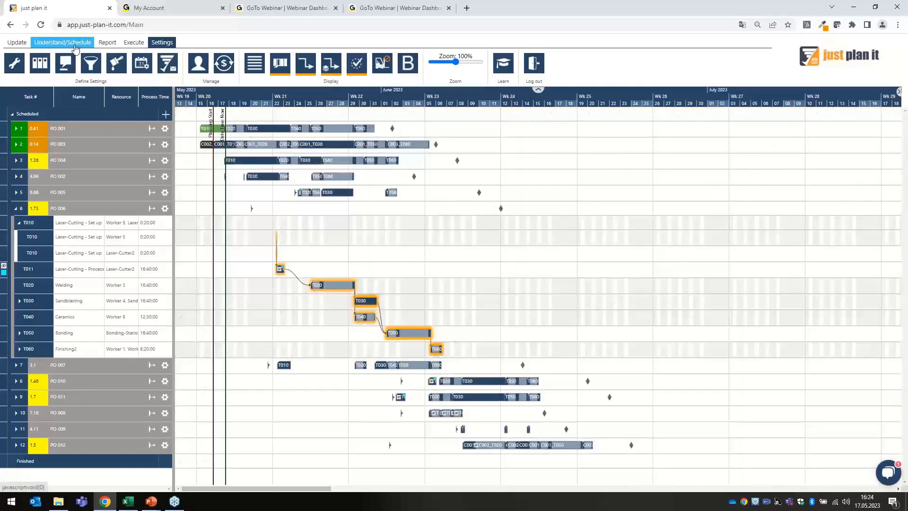
left_click(75, 45)
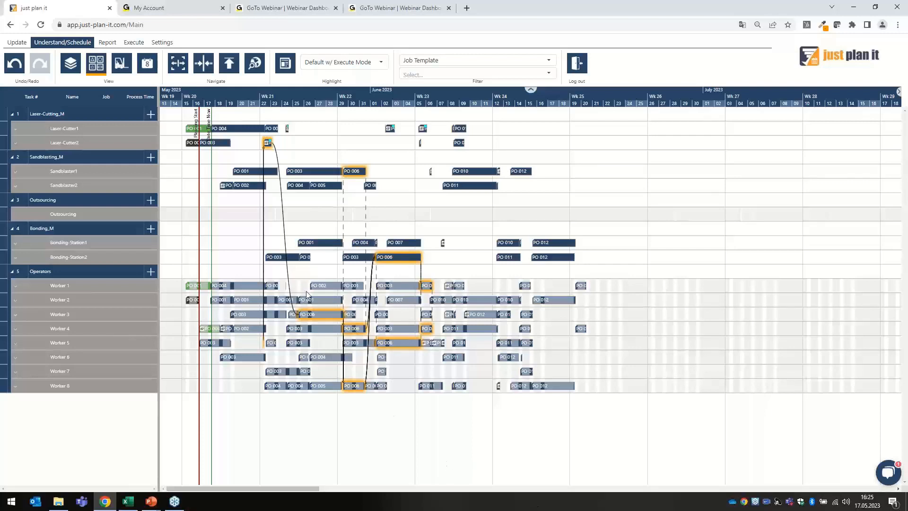
scroll(260, 100, "up", 2)
scroll(259, 103, "up", 3)
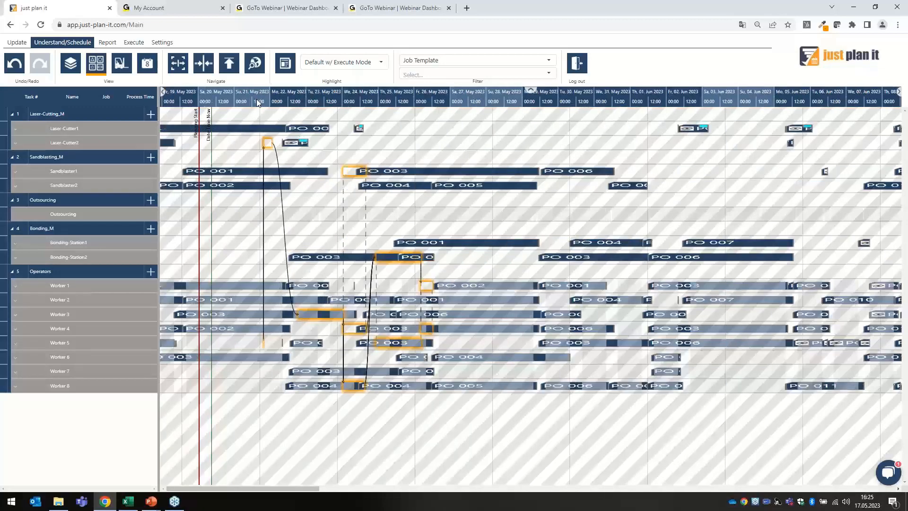
scroll(284, 108, "up", 3)
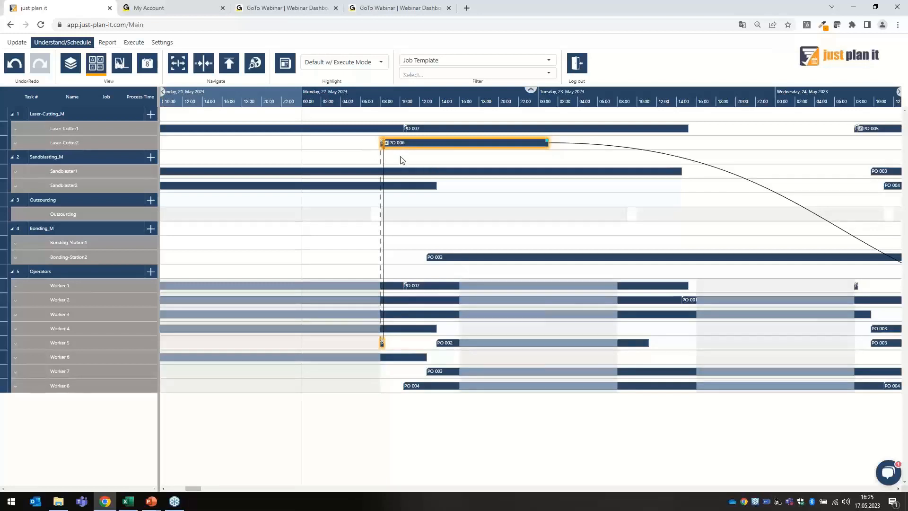
scroll(409, 101, "down", 2)
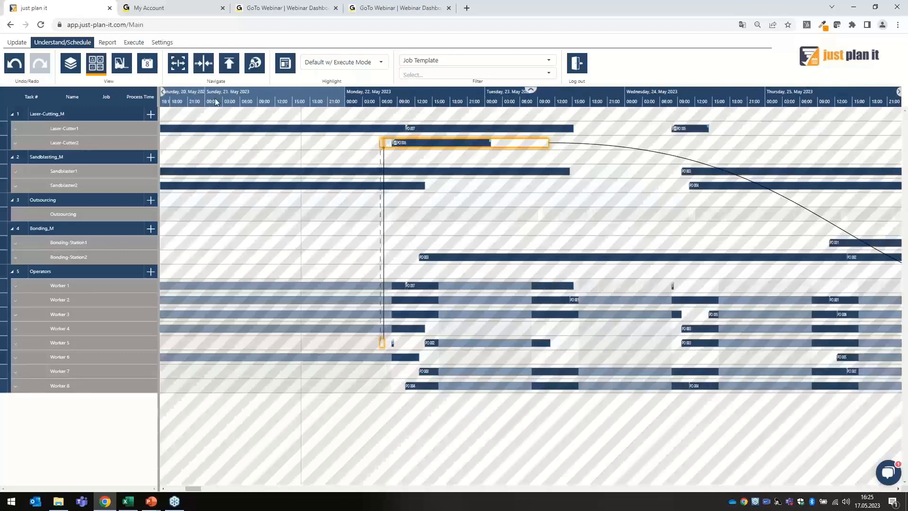
- Return to the job view and collapse PO 006 to see the whole schedule of jobs
left_click(71, 70)
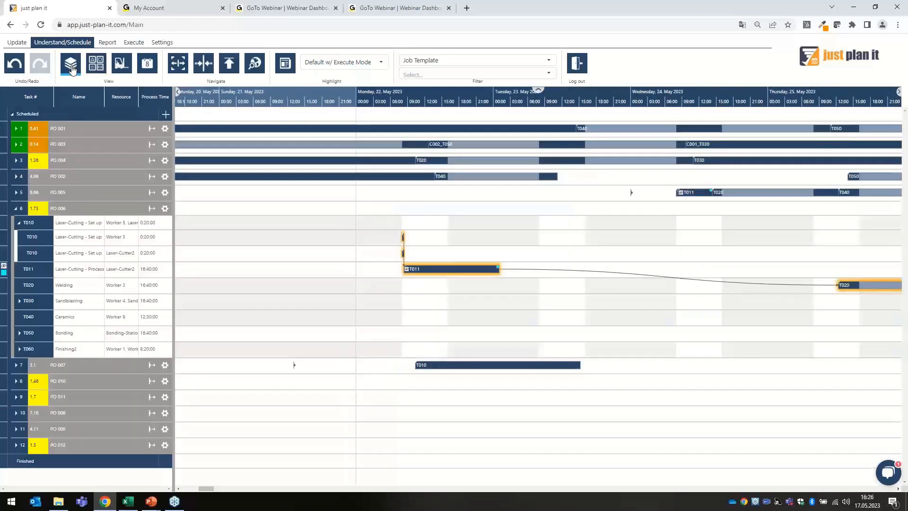
left_click(17, 212)
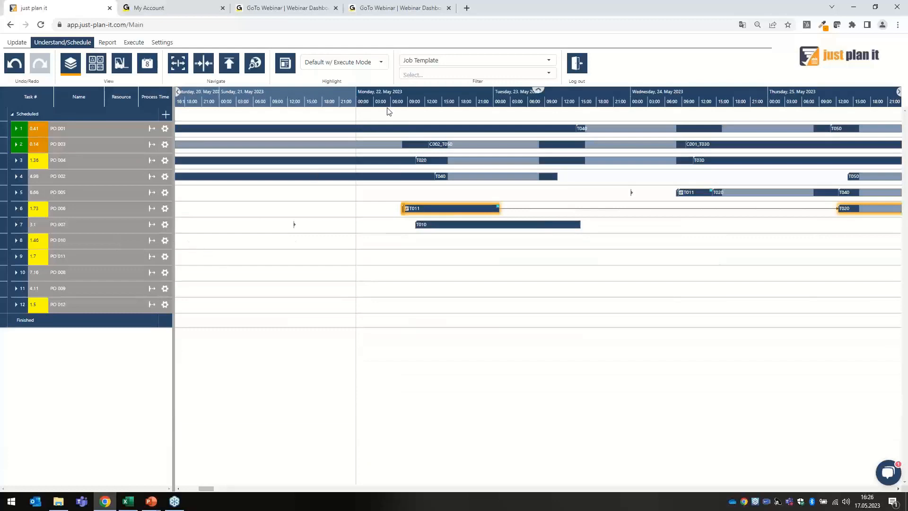
scroll(392, 104, "down", 2)
scroll(392, 104, "down", 2)
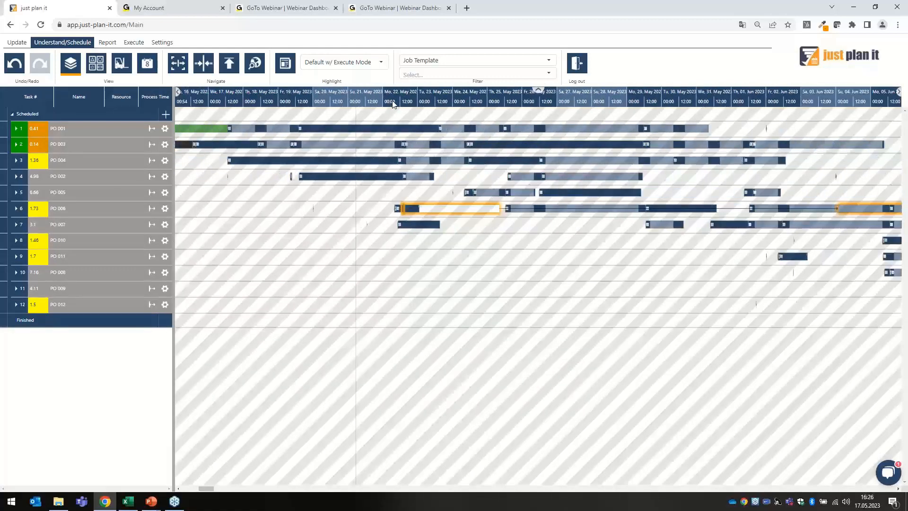
scroll(392, 105, "down", 3)
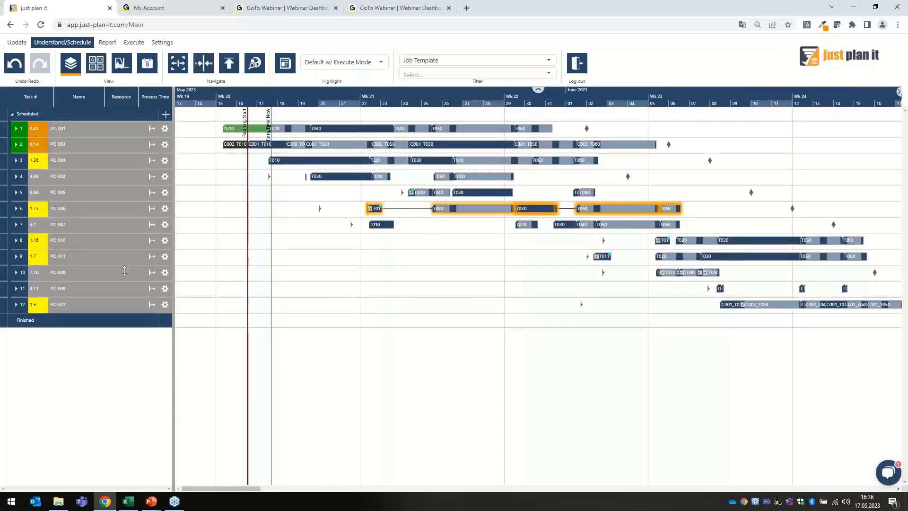
- Expand job PO 008 and reschedule its laser-cutting task T010 to 12 June 2023
left_click(126, 271)
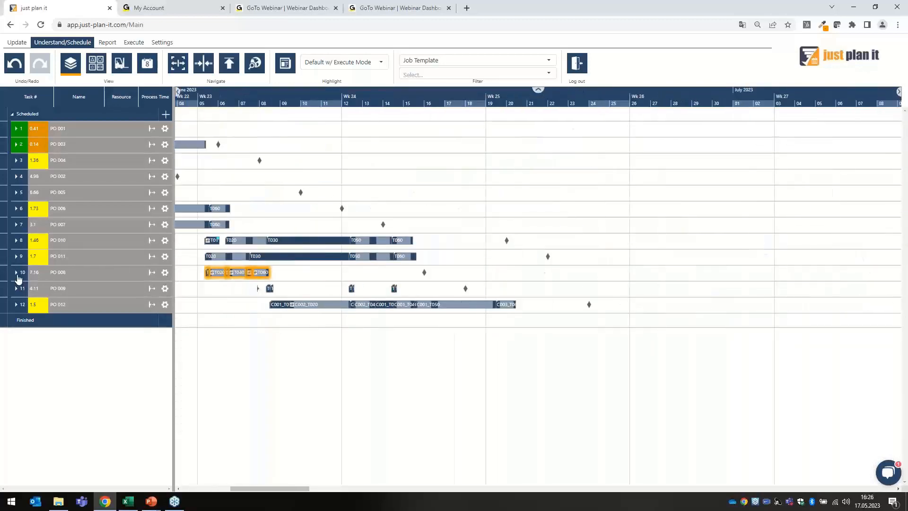
left_click(17, 273)
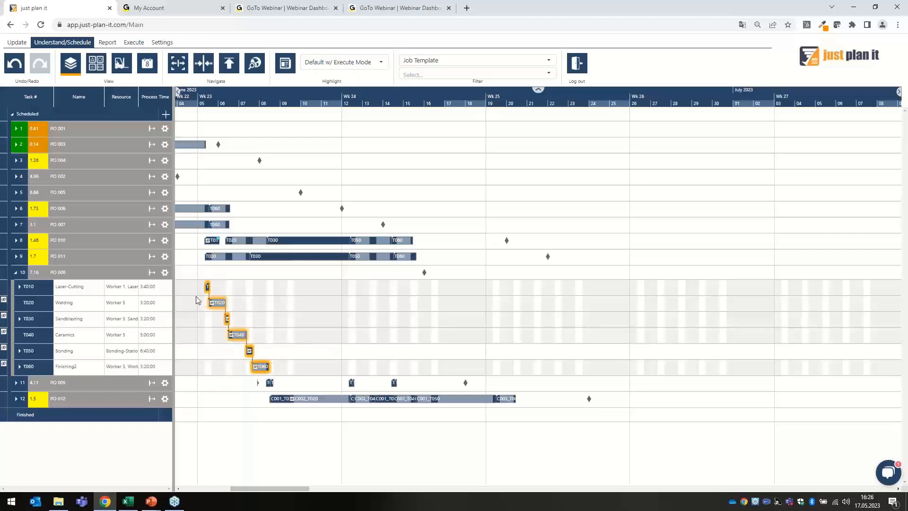
left_click_drag(207, 287, 349, 292)
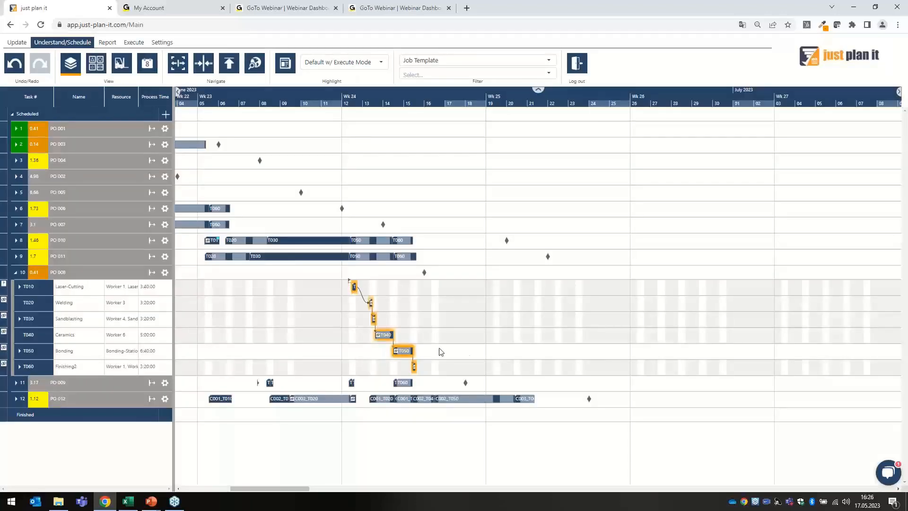
- Examine how PO 008's connected tasks occupy the resources, and reschedule its ceramics task T040 in the job view to 14 June 2023
scroll(369, 104, "up", 3)
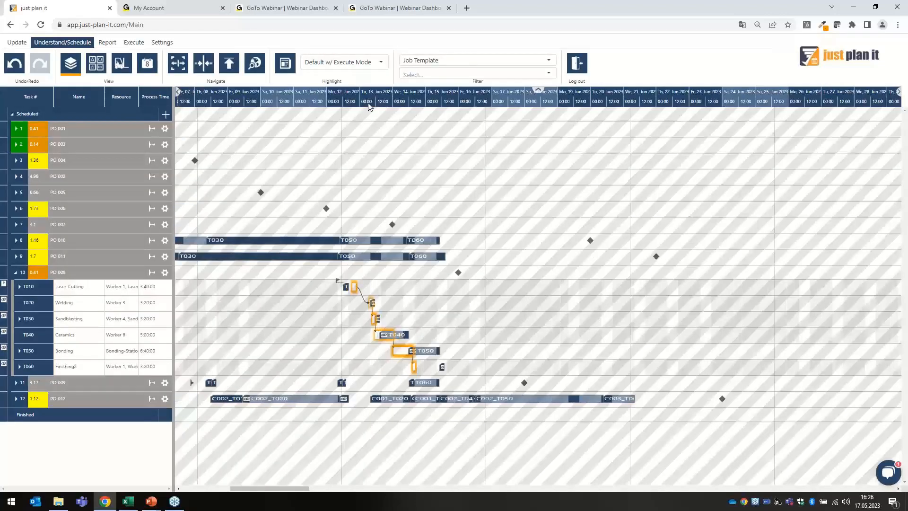
scroll(368, 105, "up", 2)
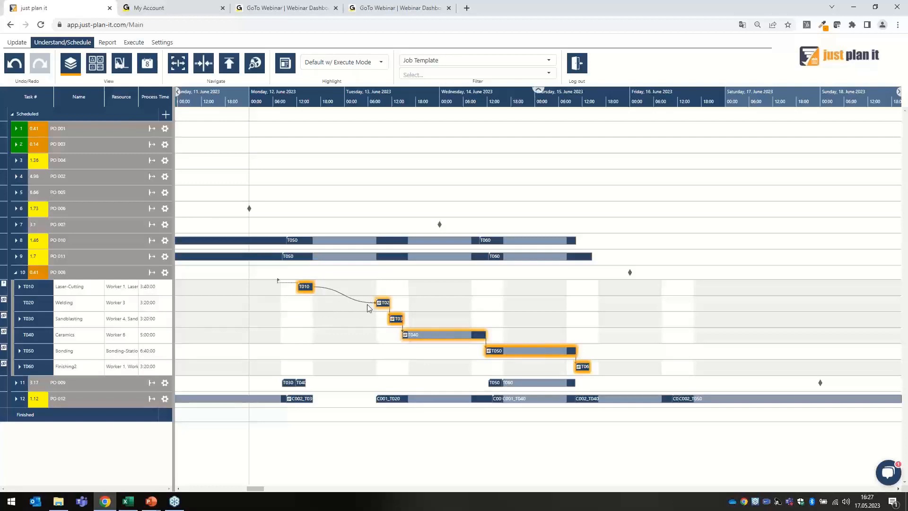
left_click(121, 68)
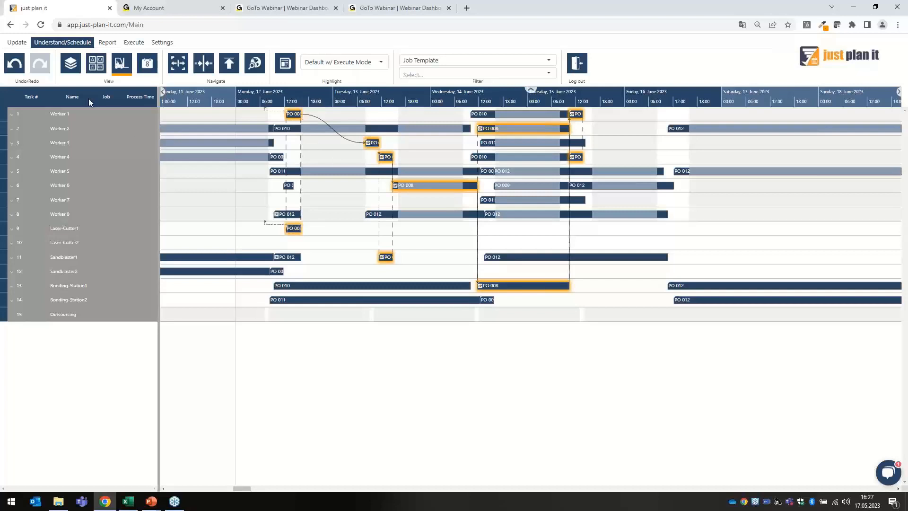
left_click(70, 63)
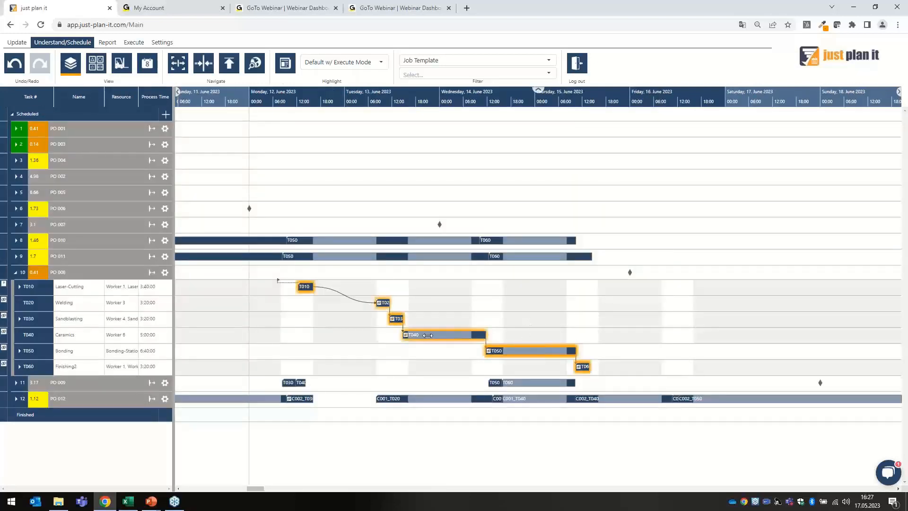
left_click_drag(428, 335, 526, 335)
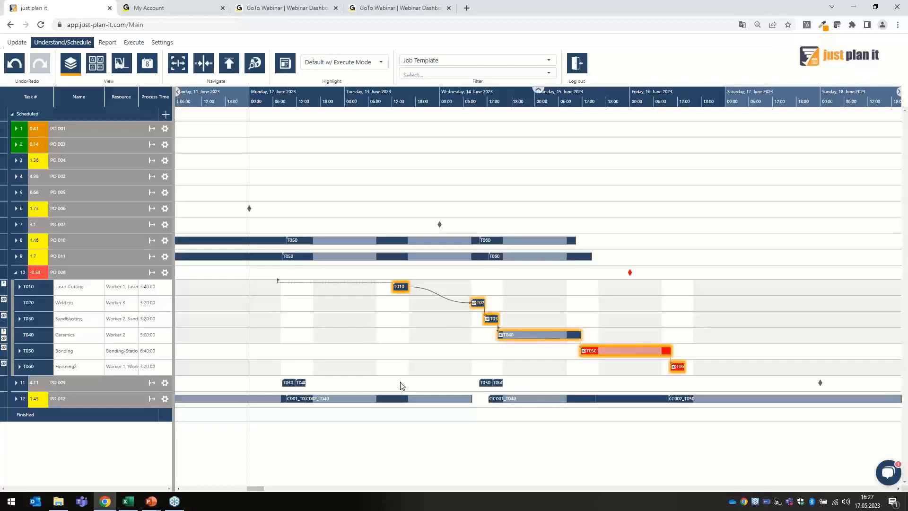
- Switch to the Excel upload file and check the Task Connection Task No entry for task T011 in the Job Templates sheet
left_click(129, 502)
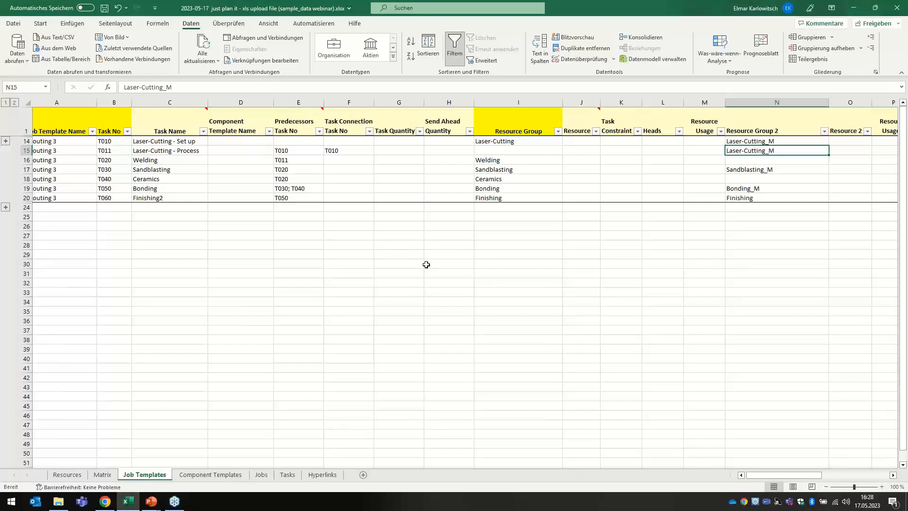
left_click(358, 102)
left_click(349, 131)
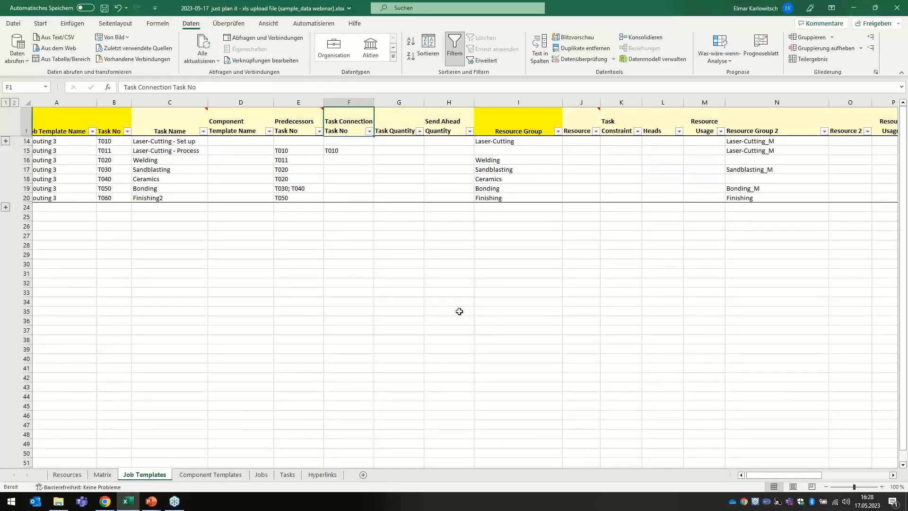
left_click(351, 152)
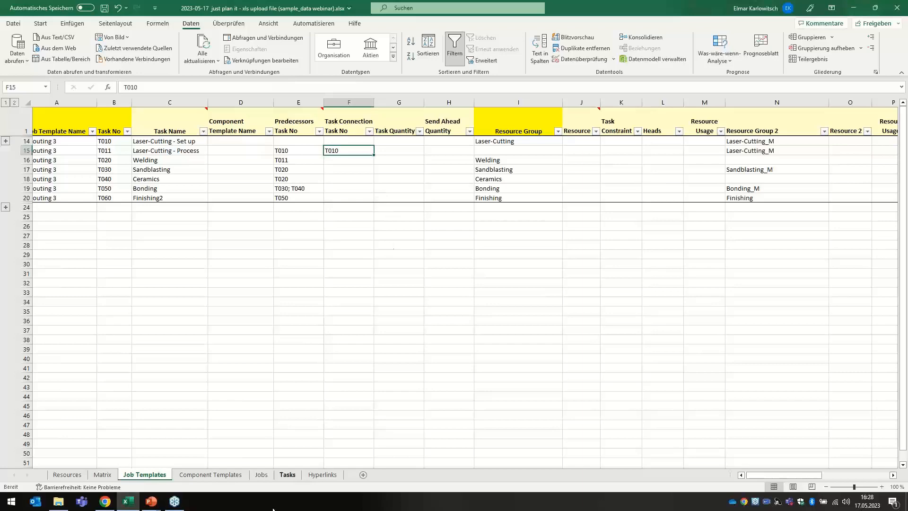
- View the Component Templates sheet and locate the Task Connection Task No column in the Tasks sheet
left_click(213, 475)
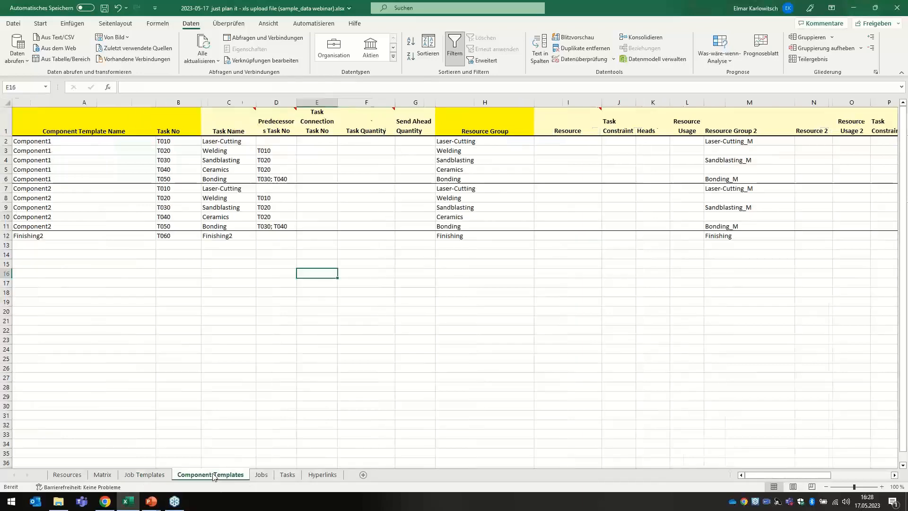
left_click(287, 474)
left_click(313, 103)
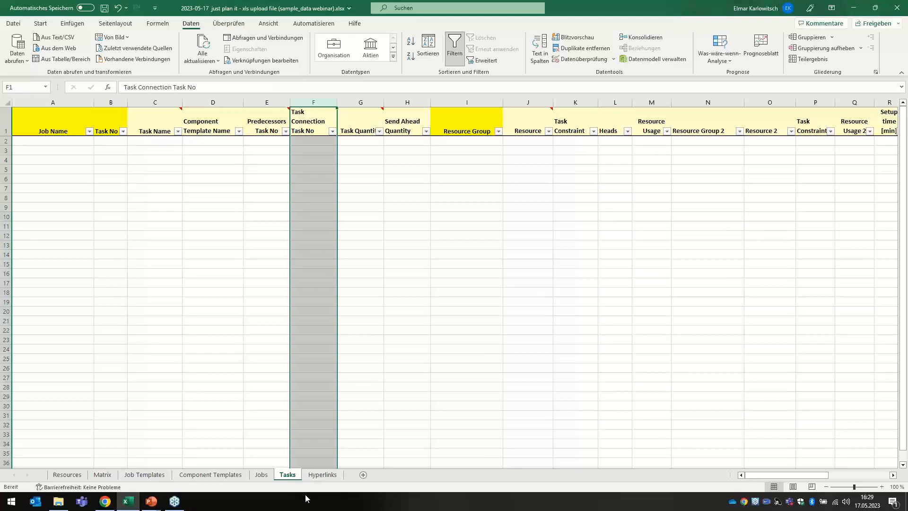
- Switch to the running PowerPoint slide show and advance to the closing thank-you slide
mouse_move(152, 501)
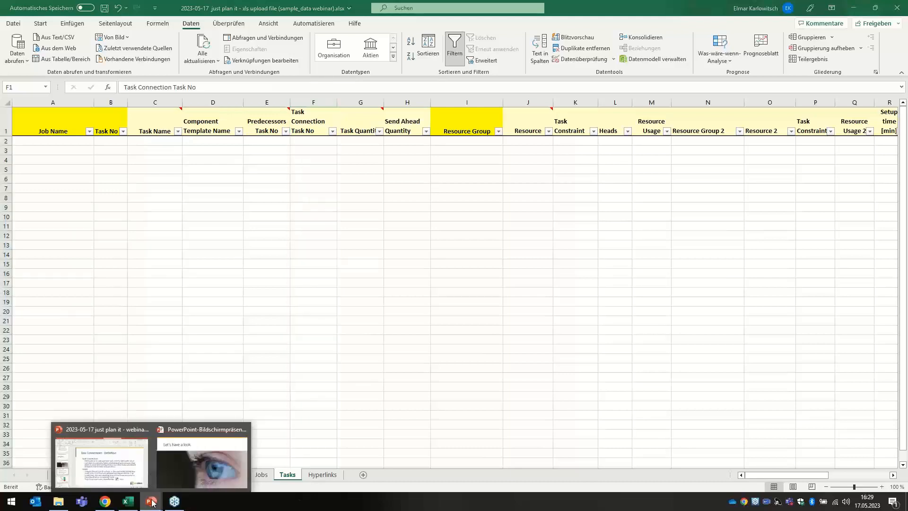
left_click(178, 469)
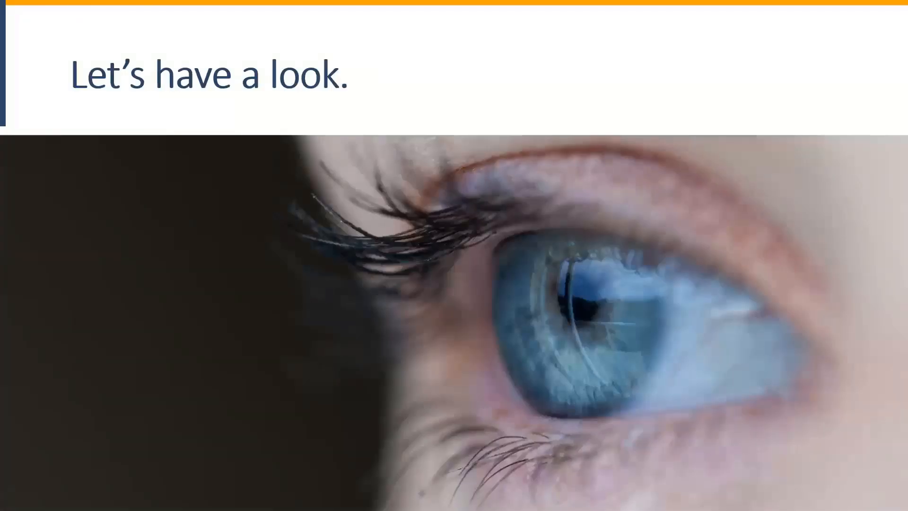
key("space")
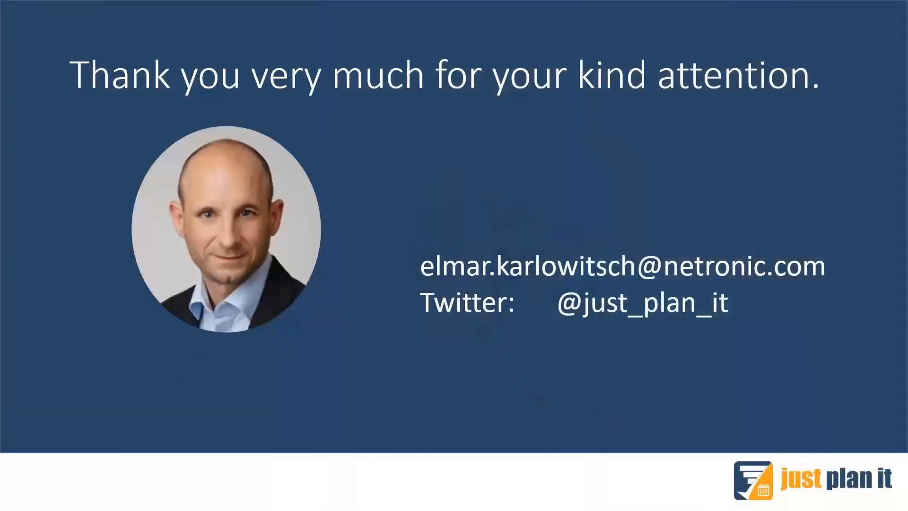